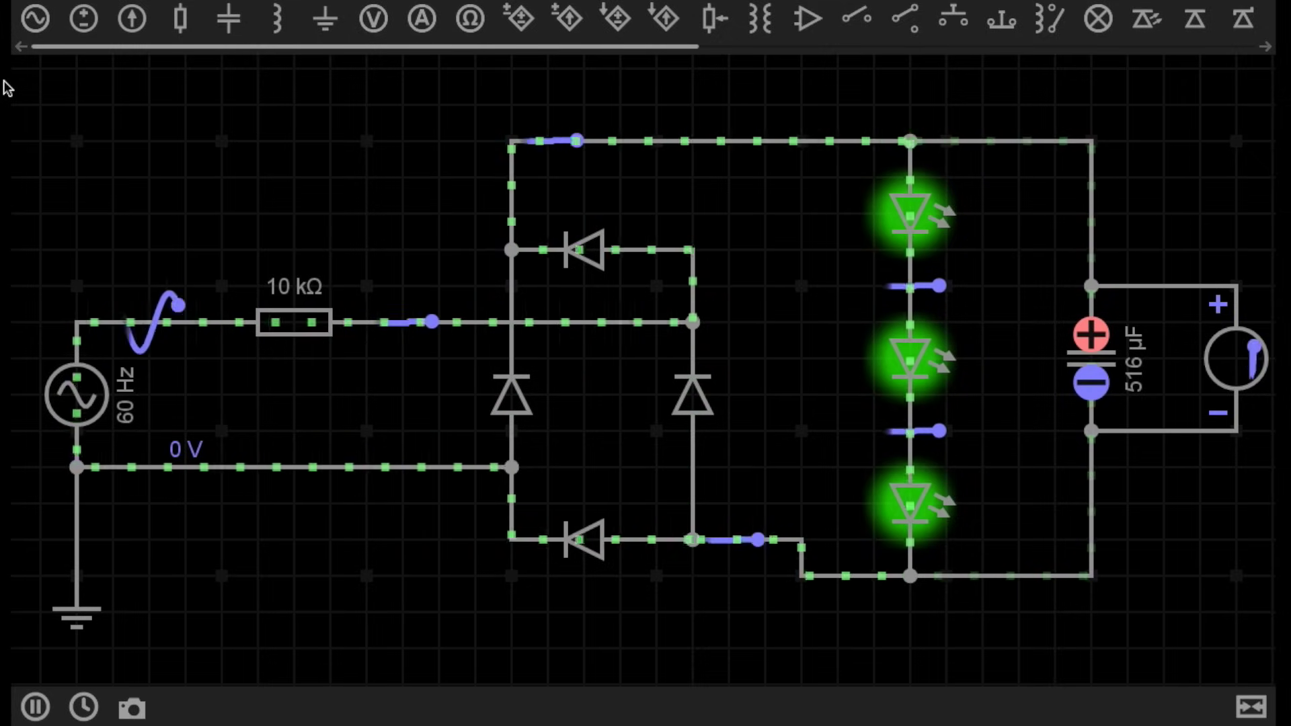
# Step: Check the simulation speed setting and the 60 Hz AC source's settings, then deselect the source
pyautogui.click(83, 705)
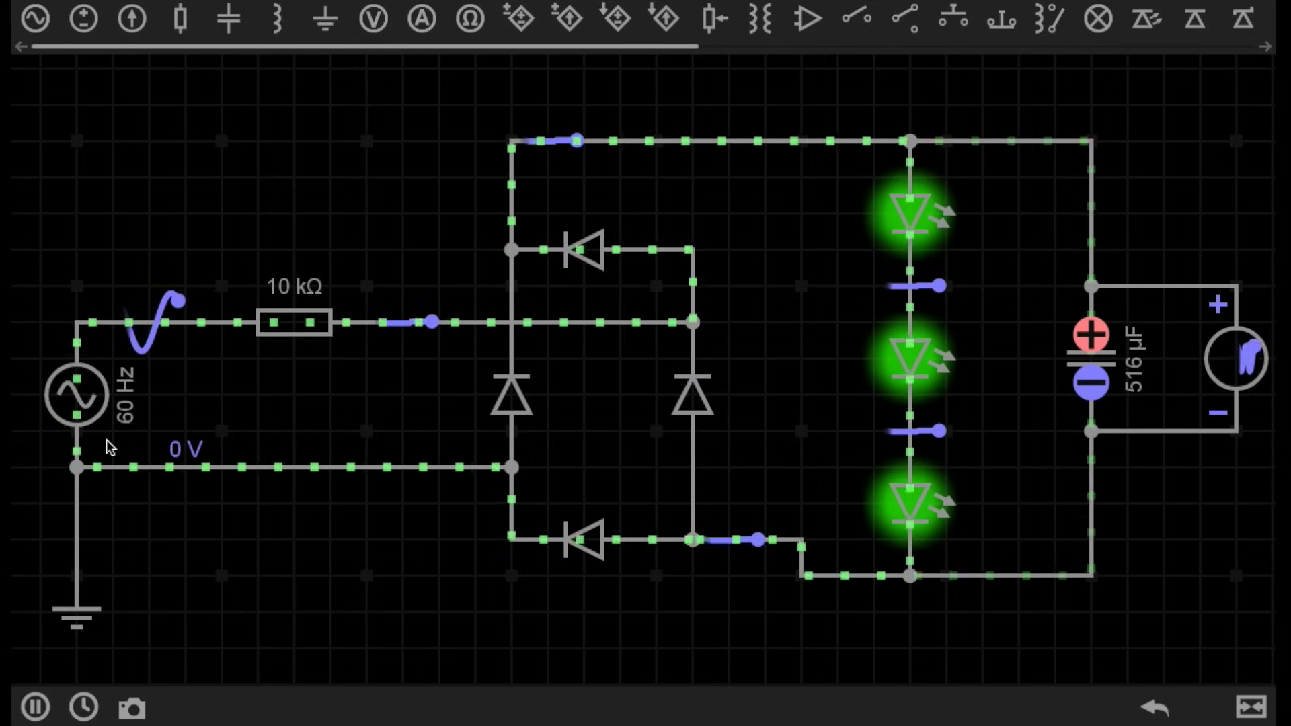
pyautogui.click(76, 400)
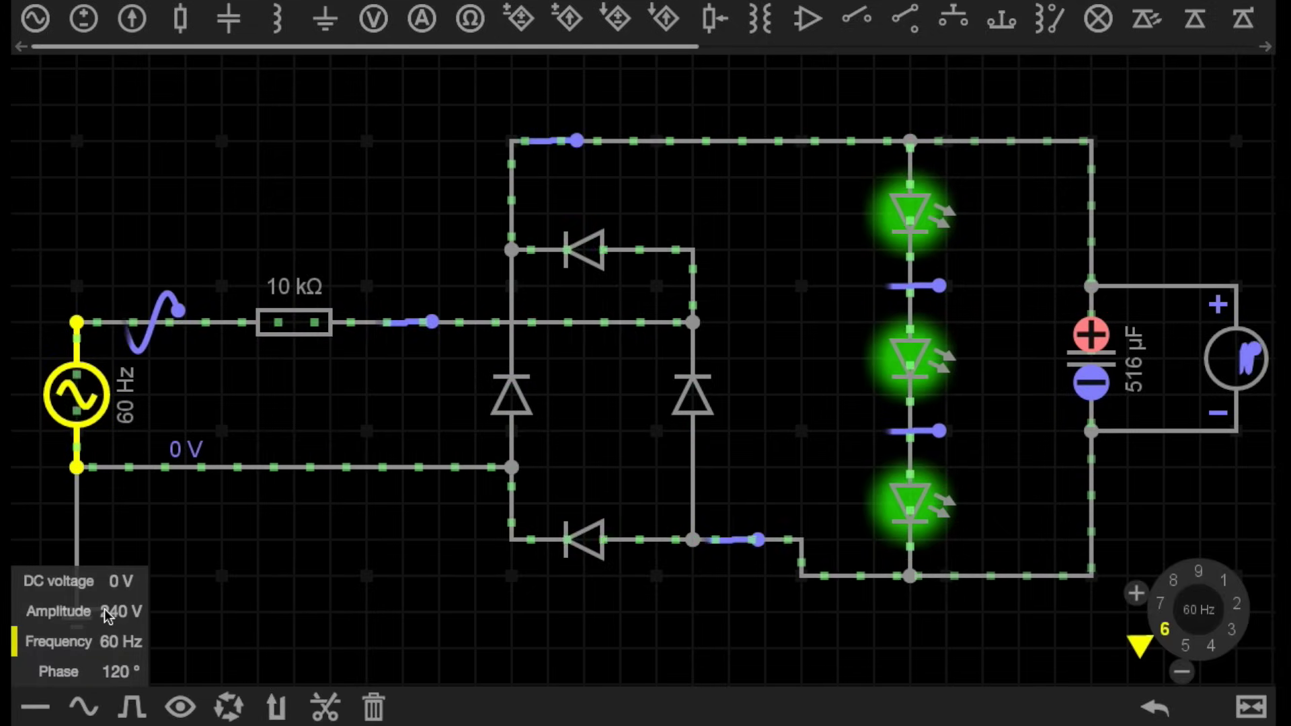
pyautogui.click(188, 598)
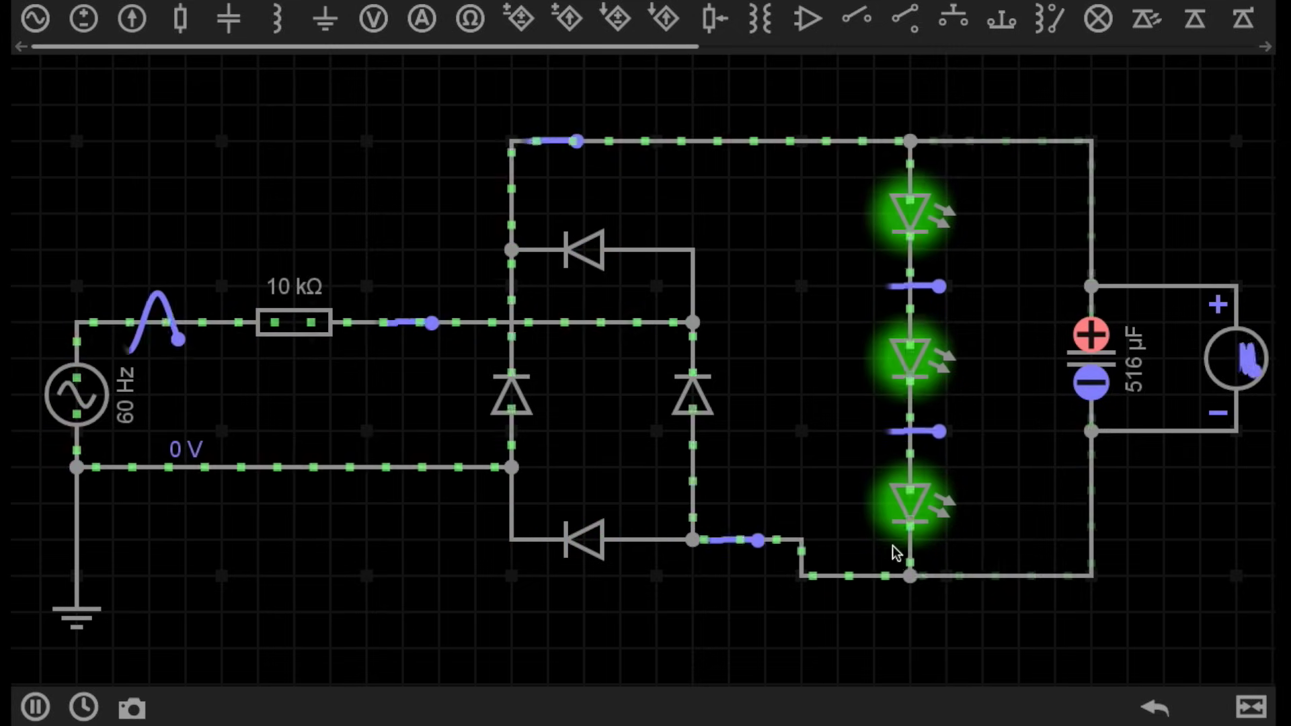
# Step: Zoom in on the diode bridge and pan to show the top wire above it
pyautogui.scroll(2, 521, 349)
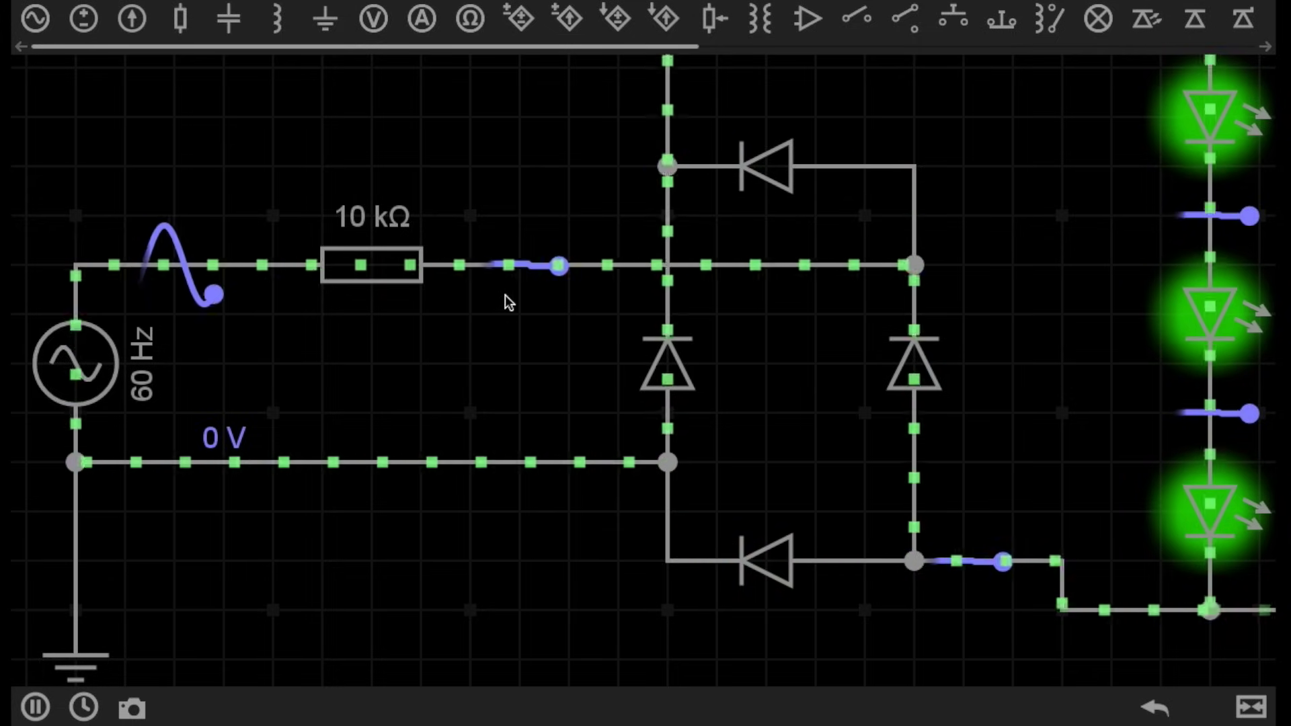
pyautogui.moveTo(497, 321)
pyautogui.mouseDown()
pyautogui.moveTo(458, 355)
pyautogui.moveTo(383, 363)
pyautogui.moveTo(347, 346)
pyautogui.mouseUp()
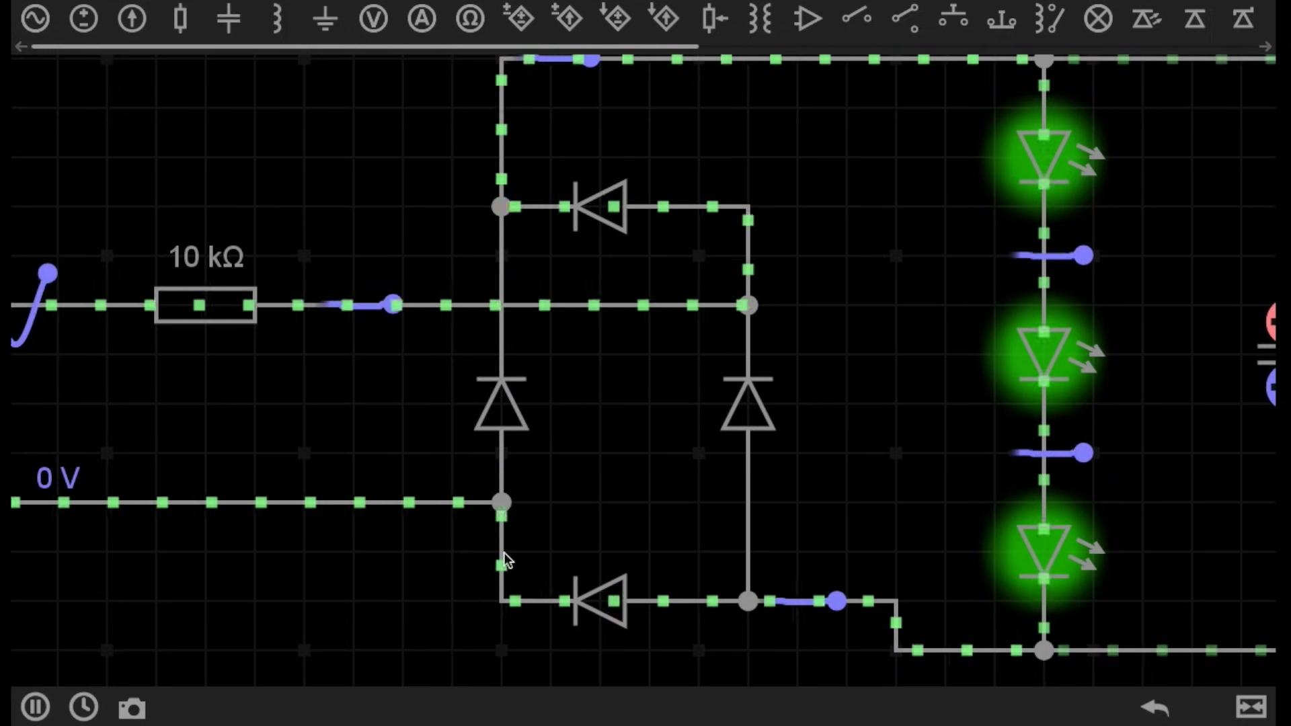
pyautogui.hscroll(2, 683, 479)
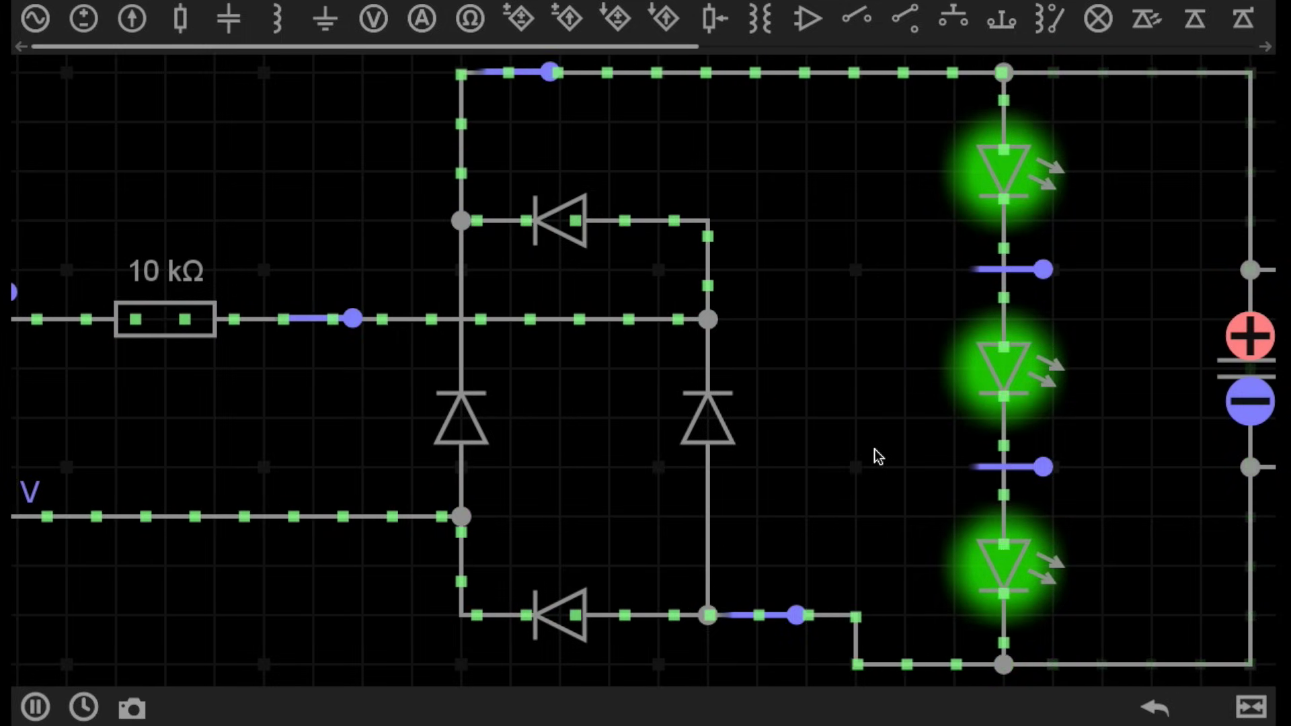
pyautogui.hscroll(-3, 706, 445)
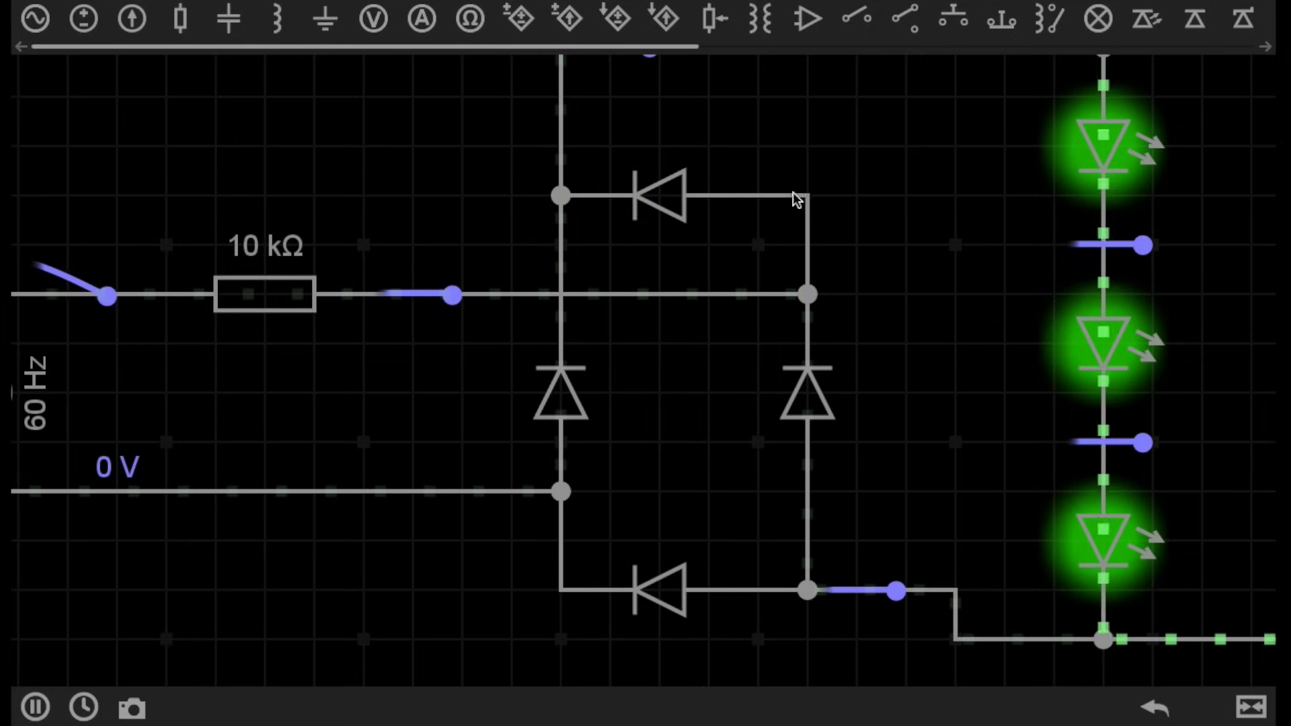
pyautogui.moveTo(799, 123)
pyautogui.mouseDown()
pyautogui.moveTo(769, 142)
pyautogui.moveTo(736, 271)
pyautogui.mouseUp()
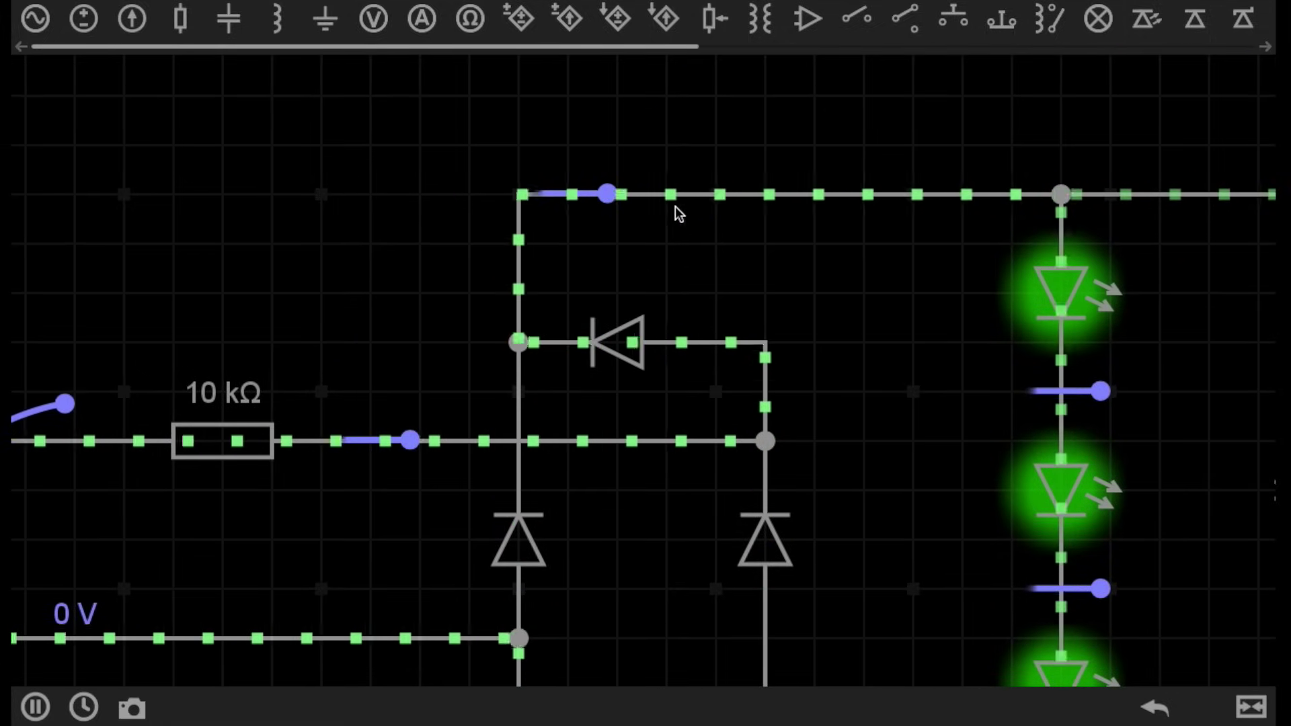
# Step: Pan across the smoothing capacitor, the LED string, and the capacitor with its meter
pyautogui.moveTo(827, 232); pyautogui.dragTo(665, 289)
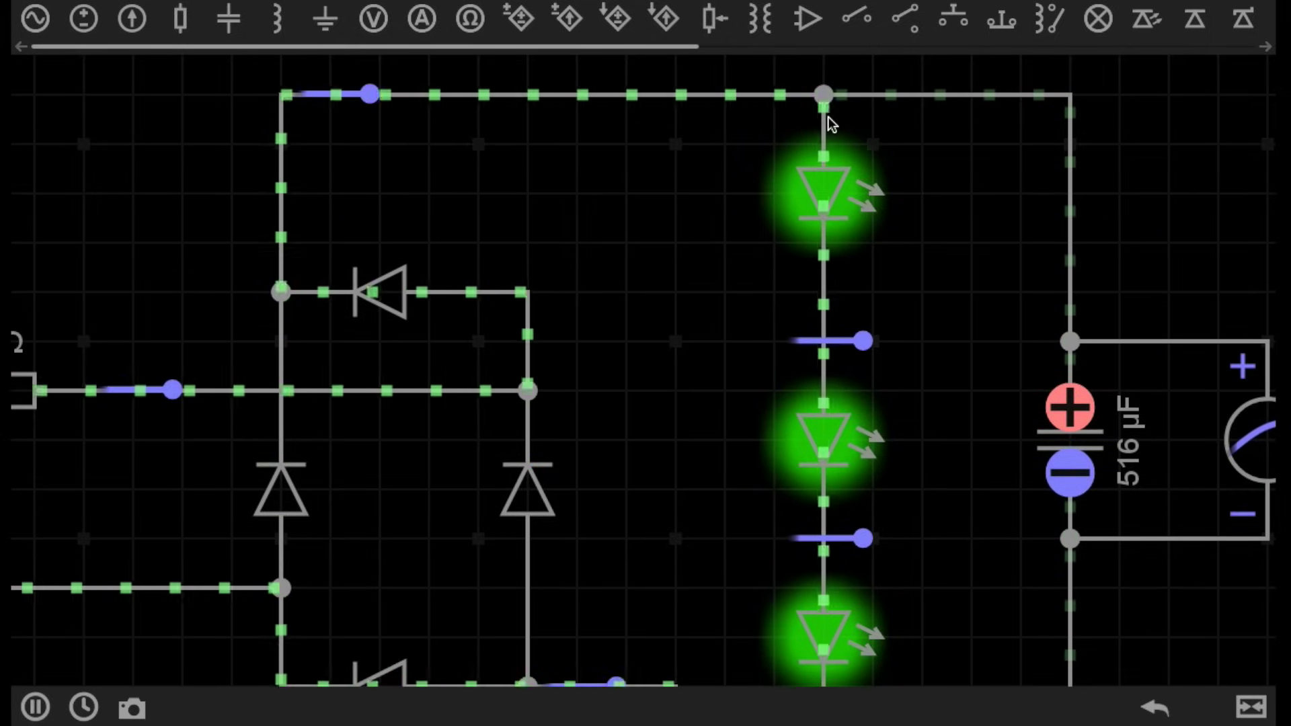
pyautogui.moveTo(1160, 192)
pyautogui.mouseDown()
pyautogui.moveTo(1150, 146)
pyautogui.moveTo(1109, 222)
pyautogui.moveTo(1157, 176)
pyautogui.moveTo(1147, 171)
pyautogui.mouseUp()
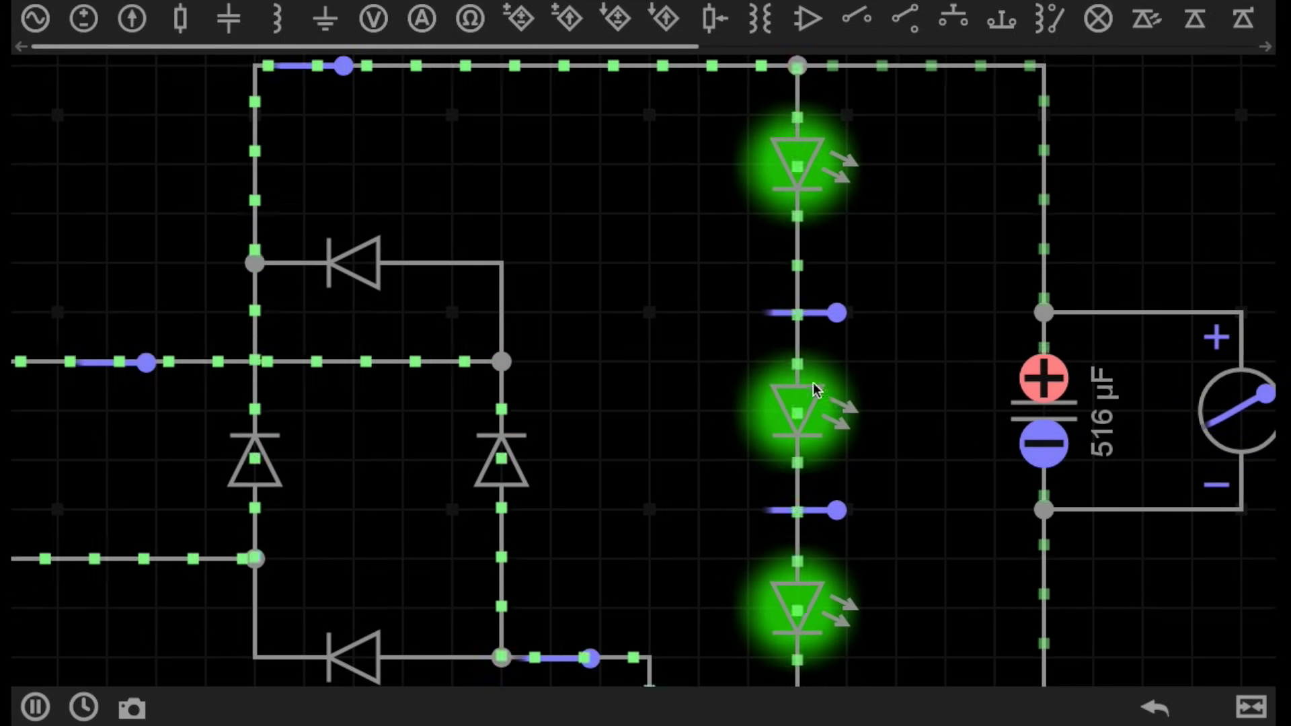
pyautogui.moveTo(1180, 197); pyautogui.dragTo(1178, 148)
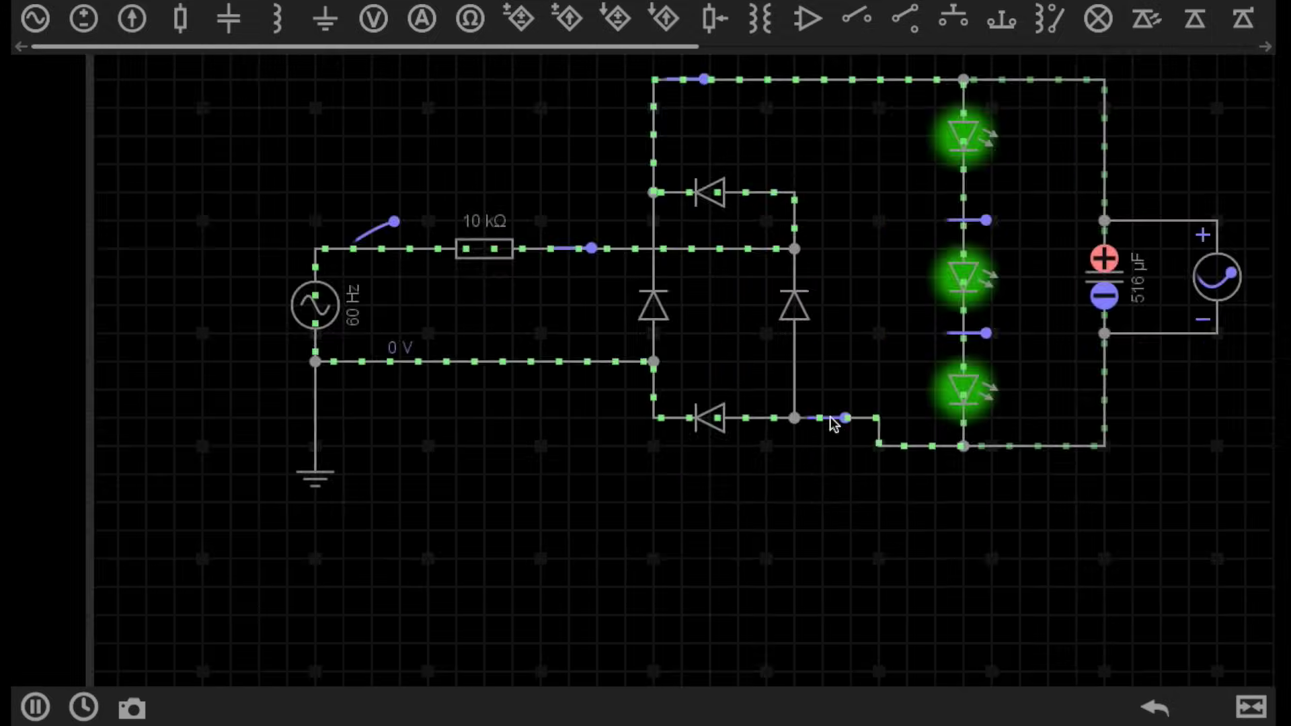
# Step: Adjust the simulation speed and pan from the 60 Hz source and 10 kΩ resistor to the bridge
pyautogui.scroll(-3, 829, 416)
pyautogui.scroll(5, 559, 286)
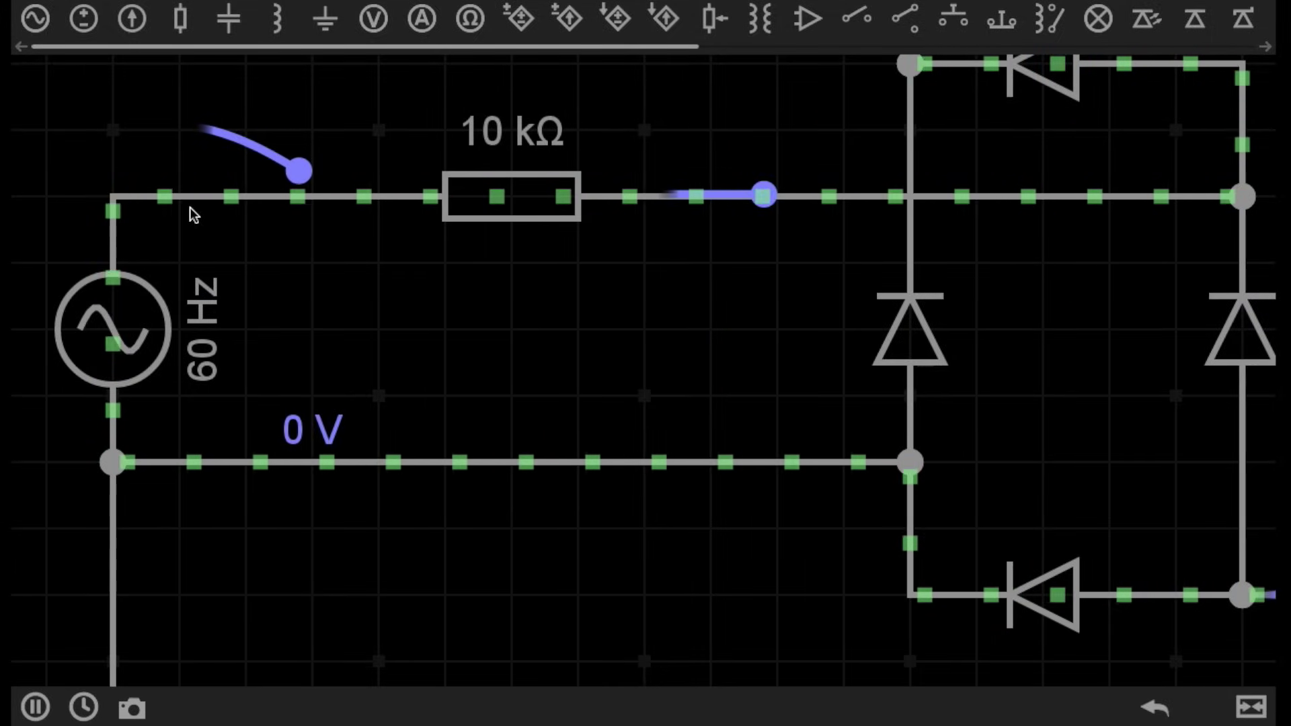
pyautogui.moveTo(1195, 542)
pyautogui.mouseDown()
pyautogui.moveTo(1130, 565)
pyautogui.moveTo(1166, 629)
pyautogui.moveTo(1204, 639)
pyautogui.moveTo(1226, 603)
pyautogui.mouseUp()
pyautogui.moveTo(475, 452)
pyautogui.mouseDown()
pyautogui.moveTo(656, 243)
pyautogui.moveTo(628, 320)
pyautogui.moveTo(593, 351)
pyautogui.moveTo(640, 351)
pyautogui.moveTo(636, 370)
pyautogui.mouseUp()
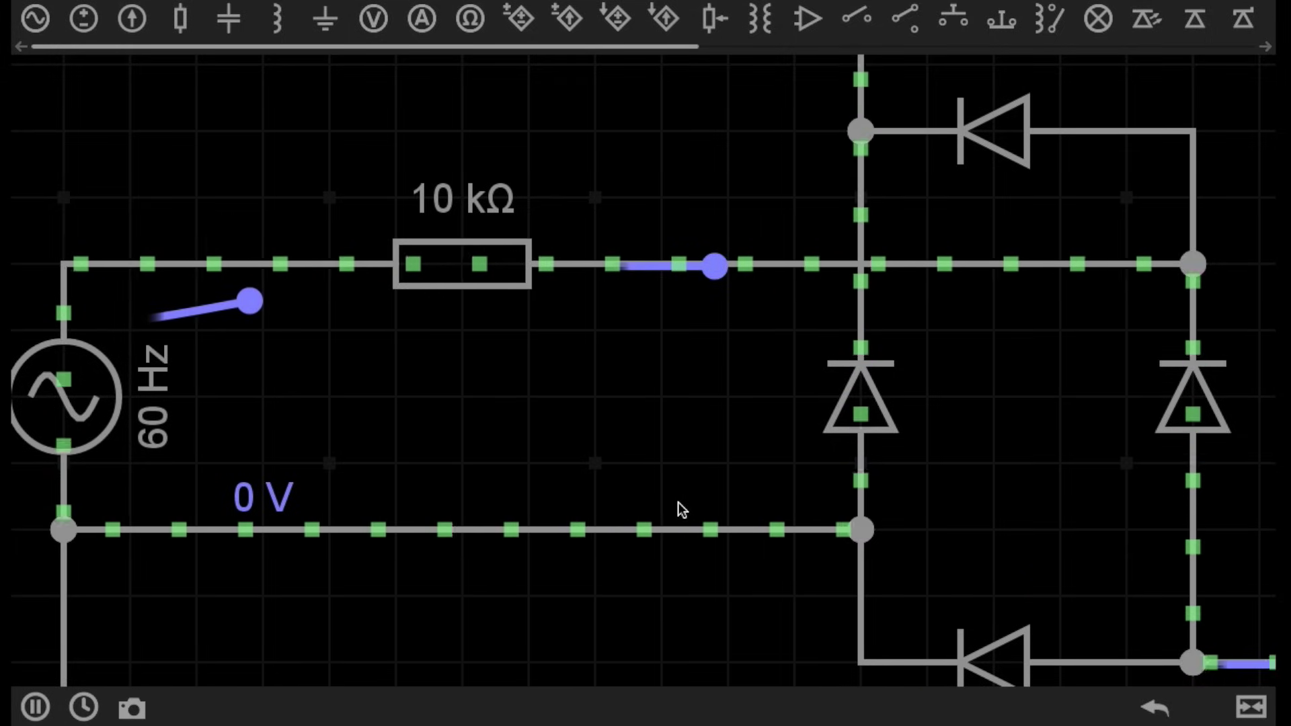
pyautogui.moveTo(713, 472); pyautogui.dragTo(761, 553)
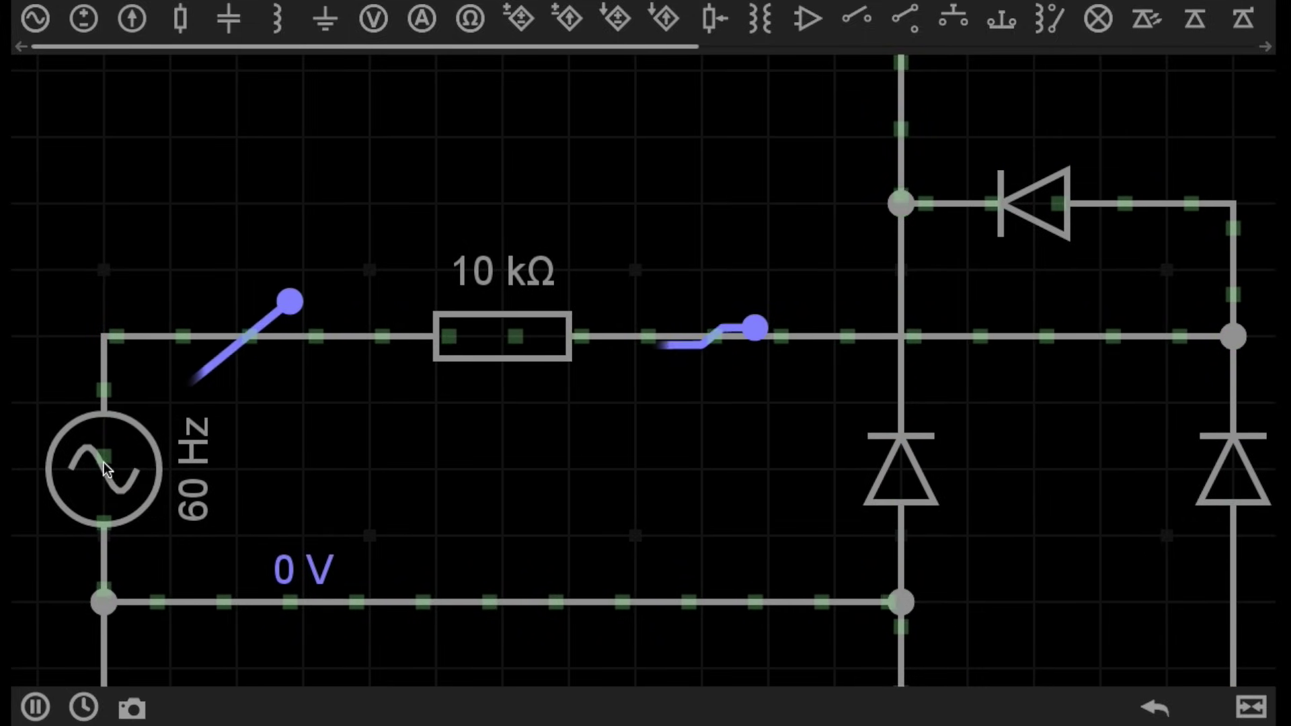
pyautogui.moveTo(679, 420); pyautogui.dragTo(443, 469)
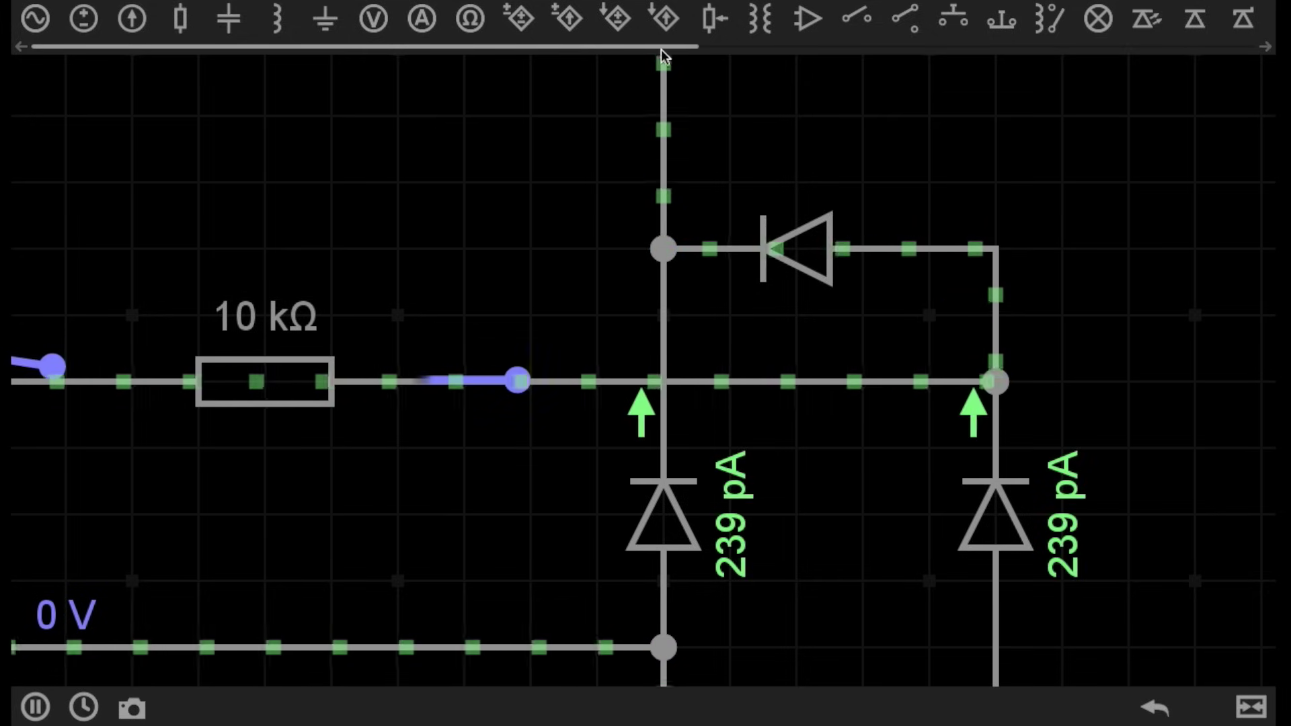
# Step: Clear the diode current readouts and pan from the source across to the top of the bridge
pyautogui.click(506, 220)
pyautogui.moveTo(505, 220)
pyautogui.mouseDown()
pyautogui.moveTo(619, 115)
pyautogui.moveTo(640, 115)
pyautogui.moveTo(629, 119)
pyautogui.mouseUp()
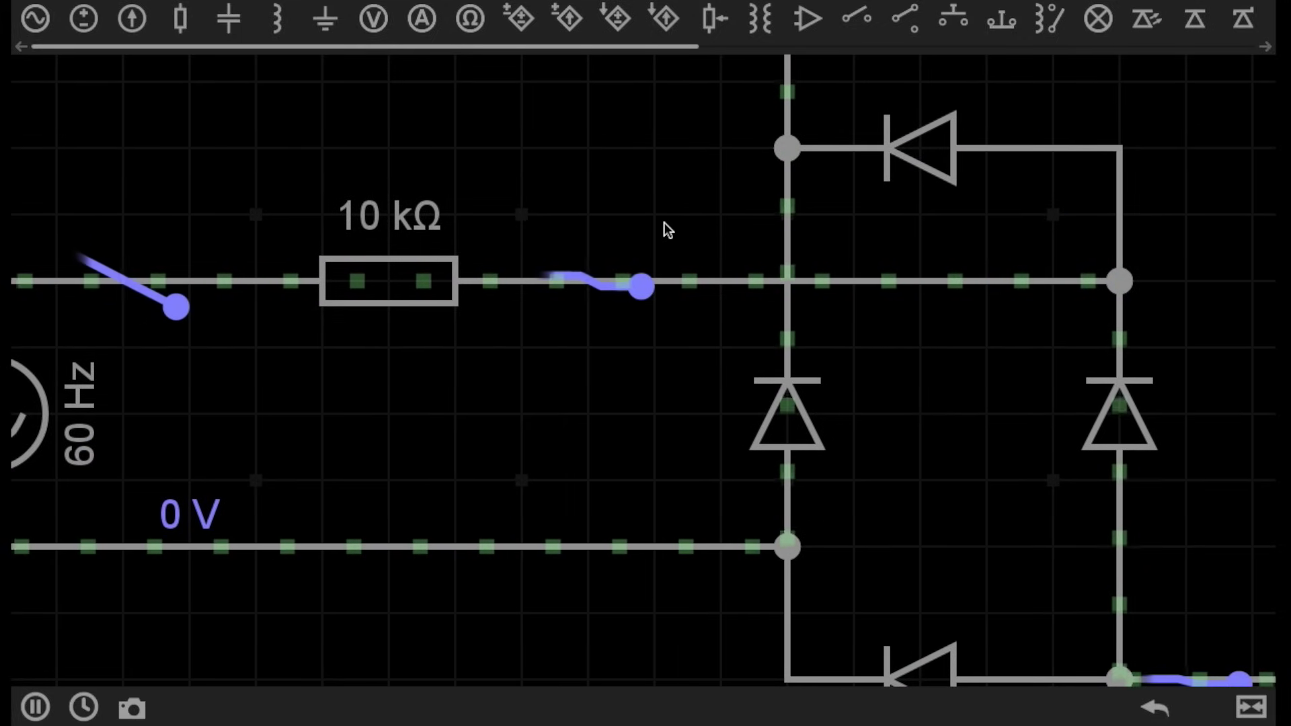
pyautogui.moveTo(660, 222)
pyautogui.mouseDown()
pyautogui.moveTo(582, 222)
pyautogui.moveTo(566, 256)
pyautogui.mouseUp()
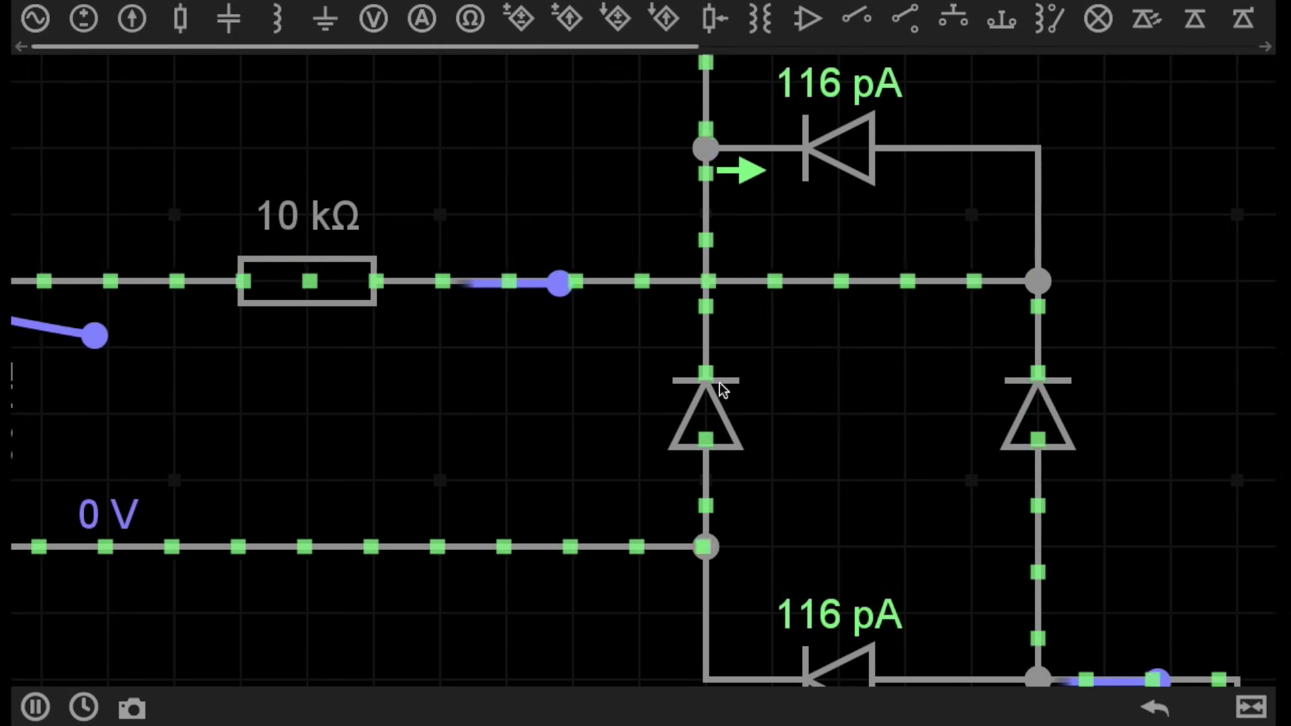
pyautogui.moveTo(671, 189); pyautogui.dragTo(646, 327)
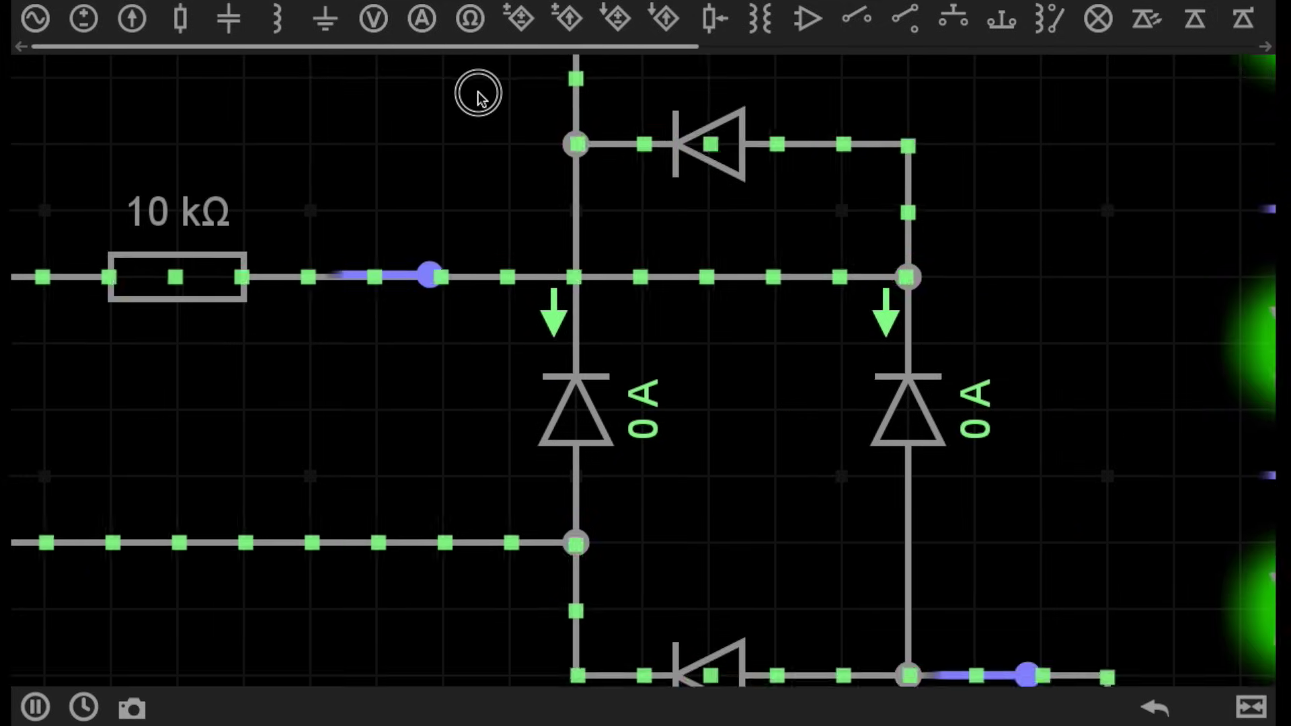
# Step: Pan toward the three lit LEDs beside the horizontal bridge diodes
pyautogui.moveTo(1016, 292)
pyautogui.mouseDown()
pyautogui.moveTo(881, 138)
pyautogui.moveTo(921, 189)
pyautogui.mouseUp()
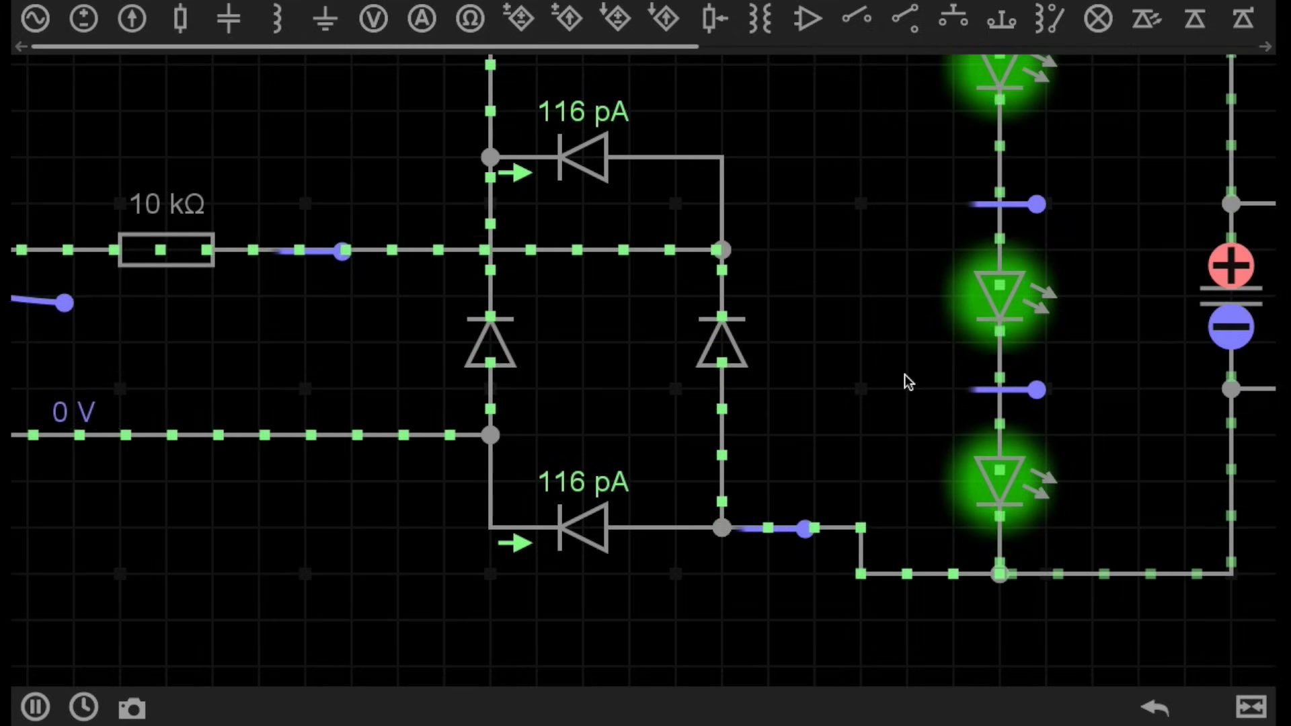
# Step: Pan to reveal the 60 Hz source and ground, then the LEDs and 516 µF capacitor
pyautogui.moveTo(254, 144)
pyautogui.mouseDown()
pyautogui.moveTo(502, 164)
pyautogui.moveTo(441, 173)
pyautogui.moveTo(337, 271)
pyautogui.moveTo(204, 459)
pyautogui.moveTo(156, 438)
pyautogui.mouseUp()
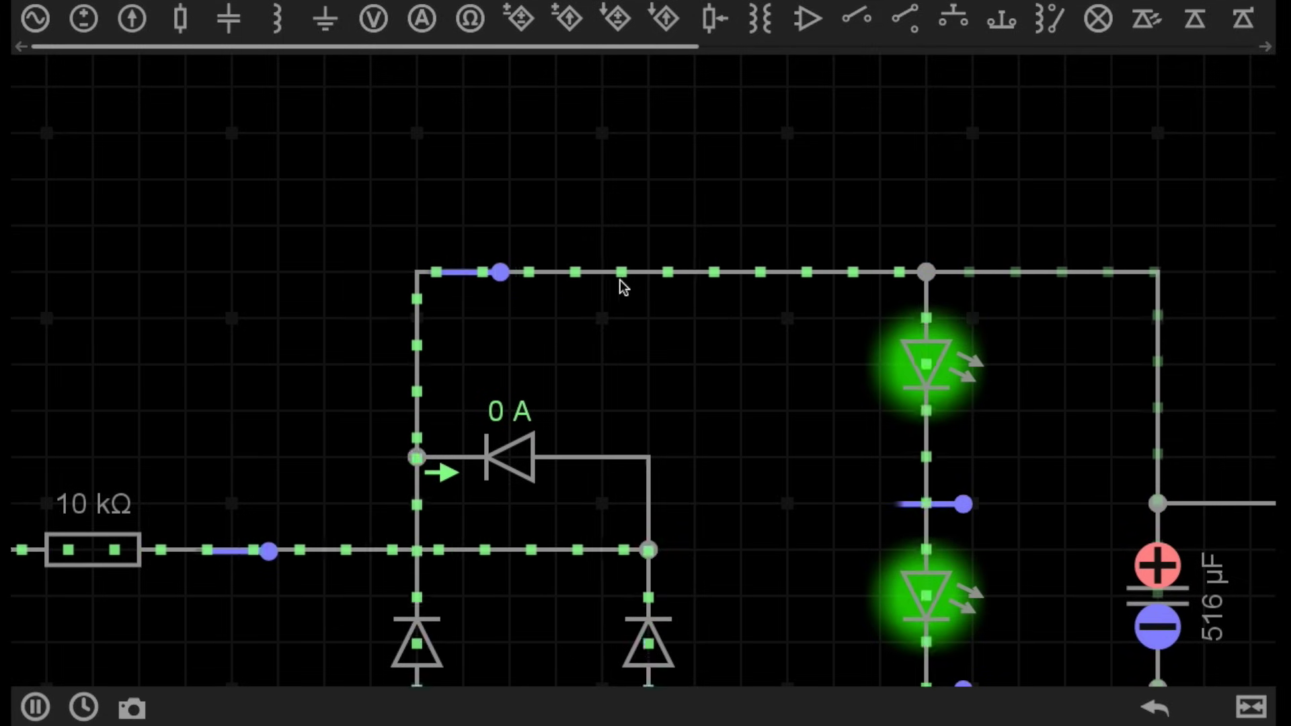
pyautogui.moveTo(1035, 386)
pyautogui.mouseDown()
pyautogui.moveTo(982, 294)
pyautogui.moveTo(867, 179)
pyautogui.moveTo(872, 188)
pyautogui.mouseUp()
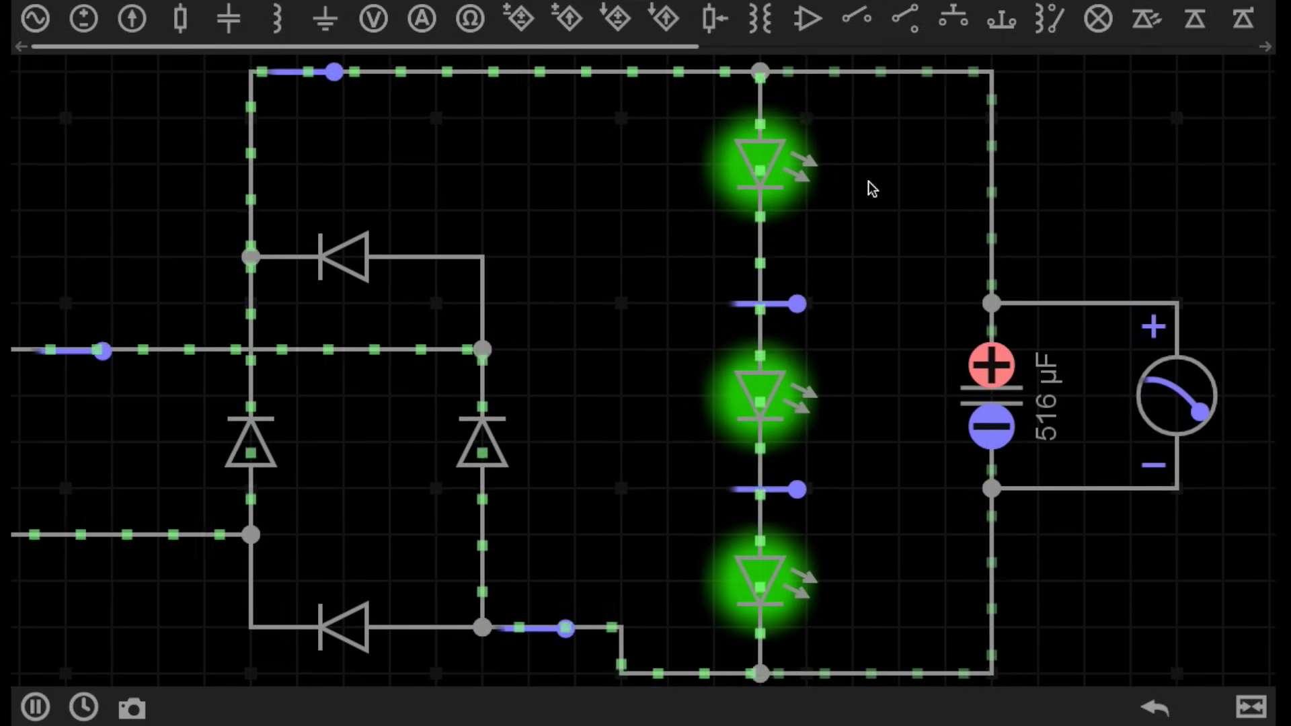